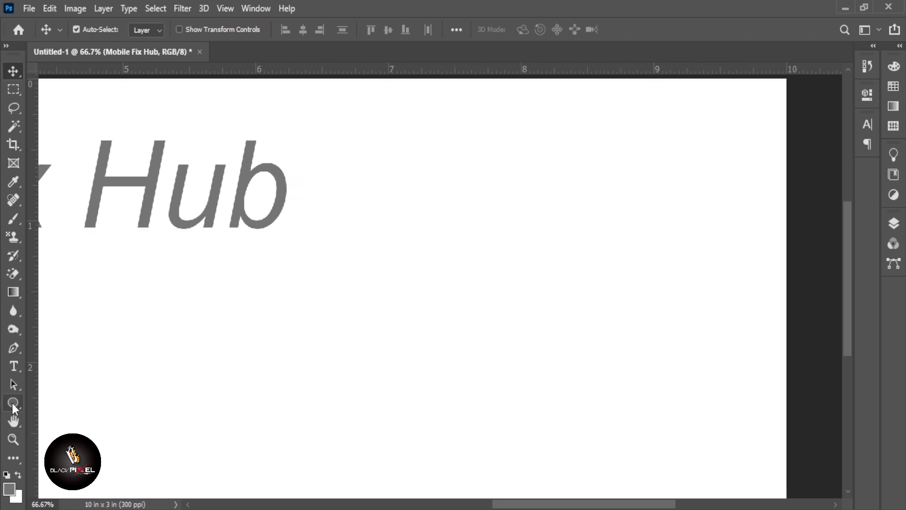
Step: Draw an upright rectangle about 412 by 716 px beside the heading text and give it a dark navy stroke
{"action": "left_click", "coordinate": [12, 404]}
{"action": "left_click", "coordinate": [68, 406]}
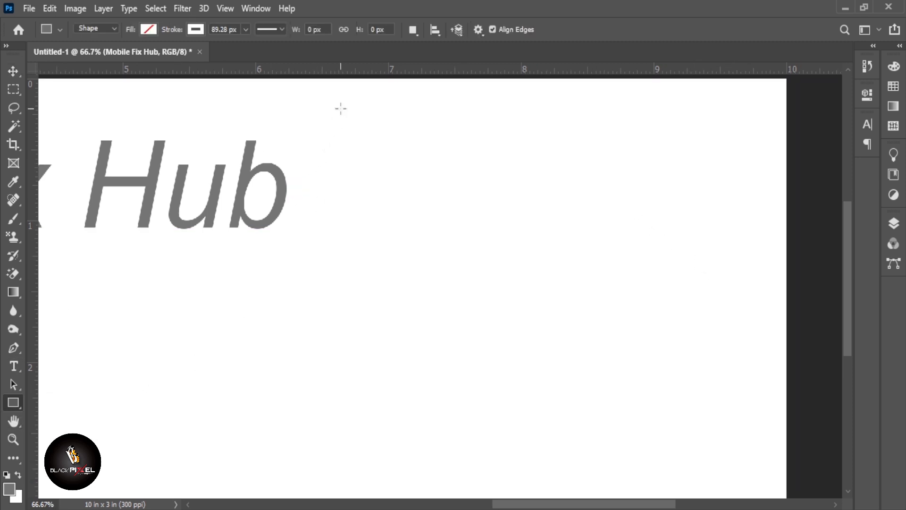
{"action": "left_click_drag", "start_coordinate": [330, 124], "coordinate": [513, 461]}
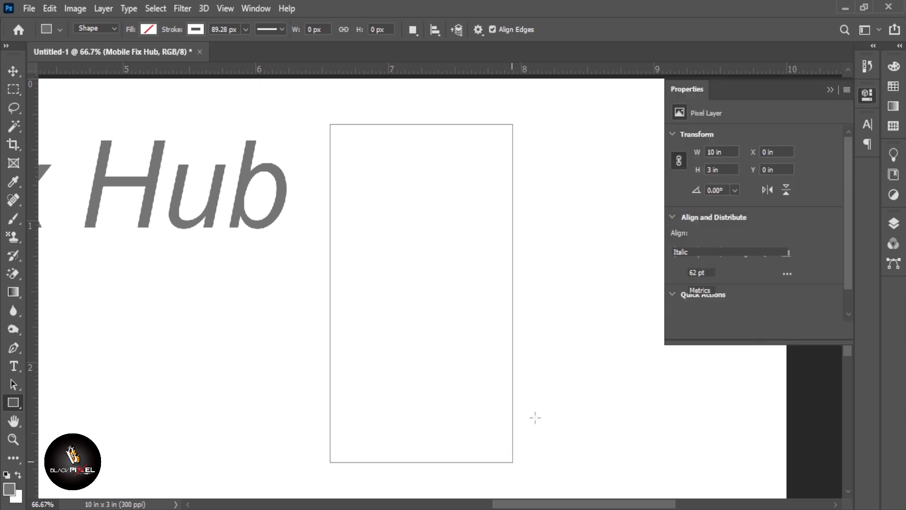
{"action": "left_click", "coordinate": [702, 179]}
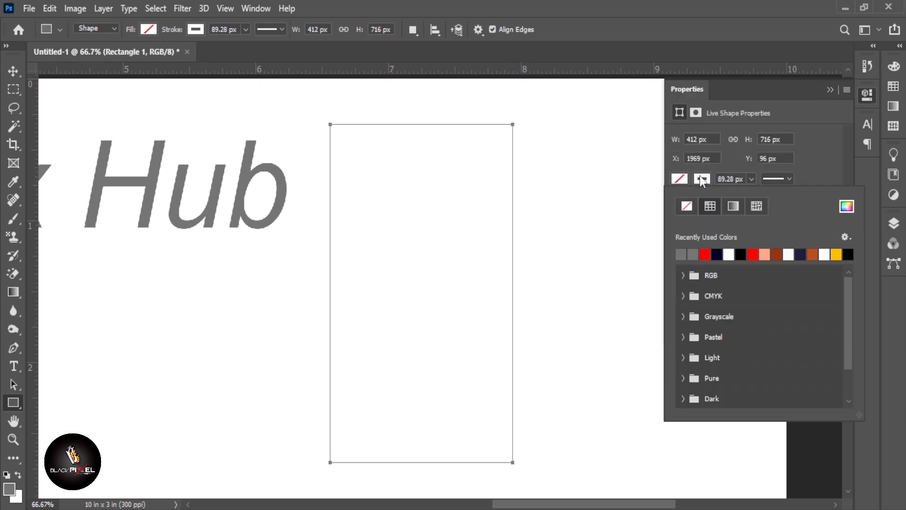
{"action": "left_click", "coordinate": [717, 251]}
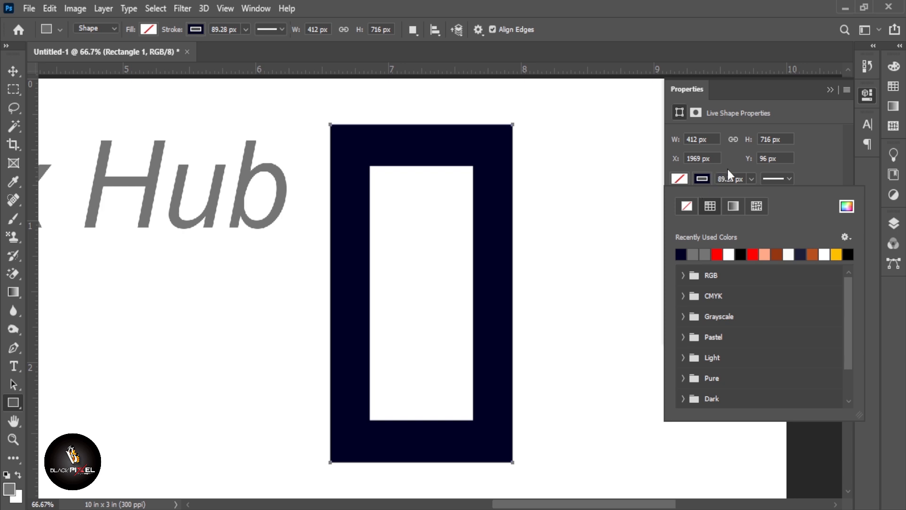
Step: Set the rectangle's stroke width to 7.41 px and round all four of its corners to 69 px
{"action": "left_click", "coordinate": [751, 179]}
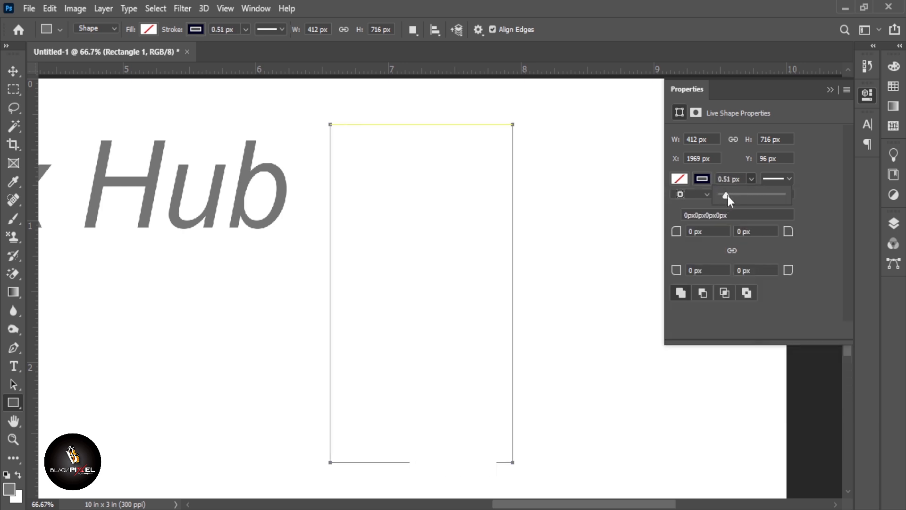
{"action": "mouse_move", "coordinate": [730, 197]}
{"action": "left_mouse_down"}
{"action": "mouse_move", "coordinate": [722, 193]}
{"action": "mouse_move", "coordinate": [732, 194]}
{"action": "left_mouse_up"}
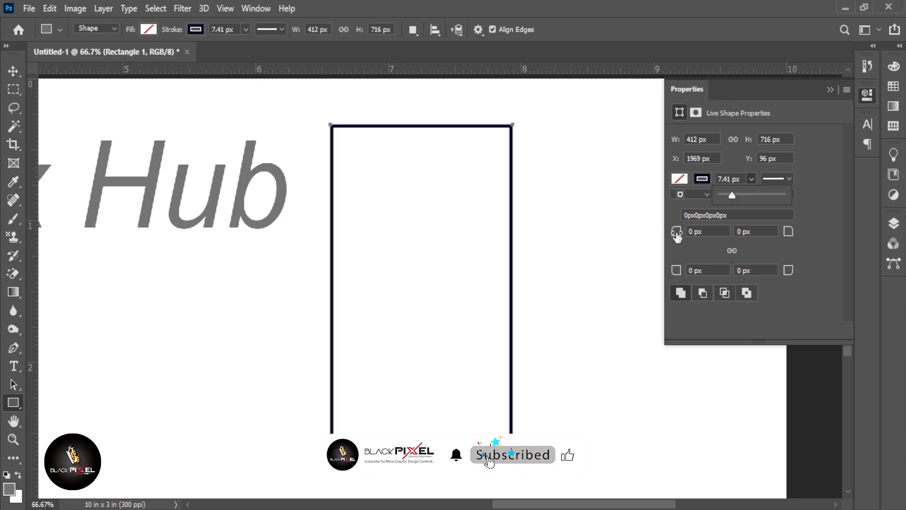
{"action": "left_click_drag", "start_coordinate": [678, 231], "coordinate": [717, 231]}
{"action": "key", "text": "ctrl+z"}
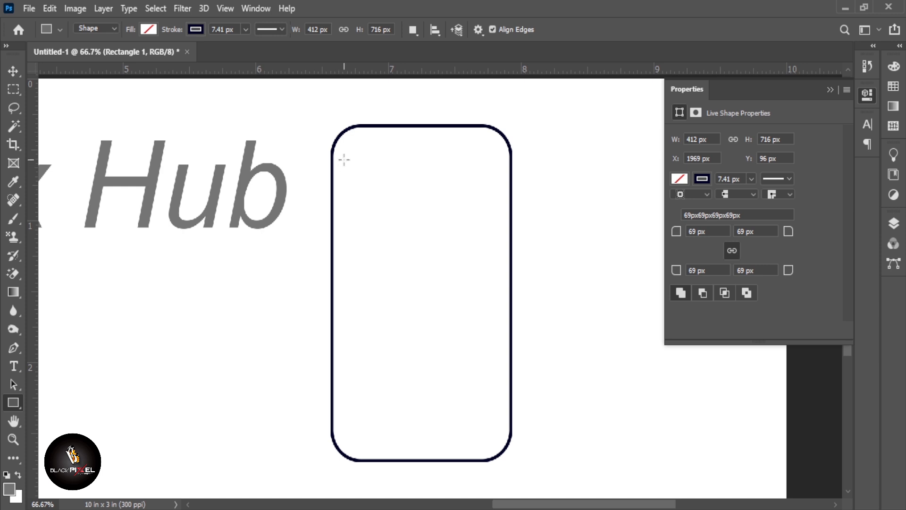
Step: Draw a screen rectangle about 358 by 563 px inside the phone outline and centre the two shapes horizontally
{"action": "mouse_move", "coordinate": [344, 159]}
{"action": "left_mouse_down"}
{"action": "mouse_move", "coordinate": [411, 289]}
{"action": "mouse_move", "coordinate": [502, 425]}
{"action": "left_mouse_up"}
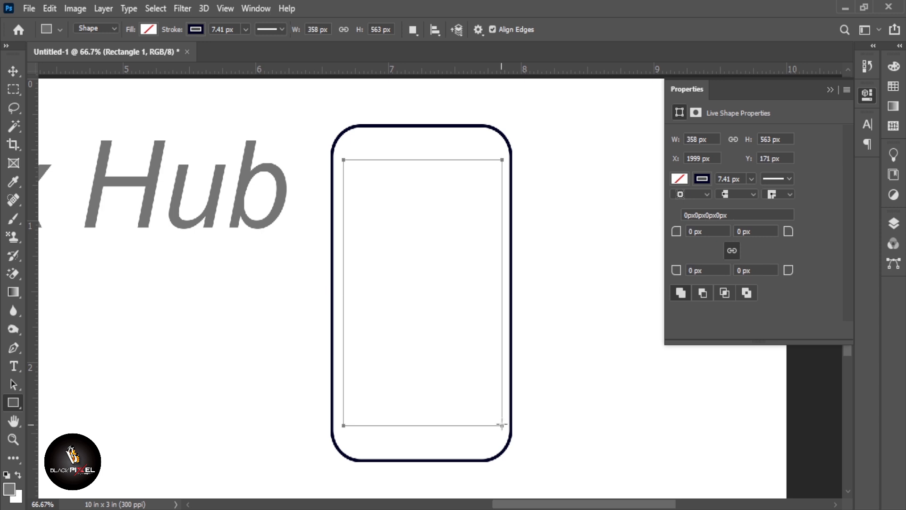
{"action": "left_click", "coordinate": [11, 73]}
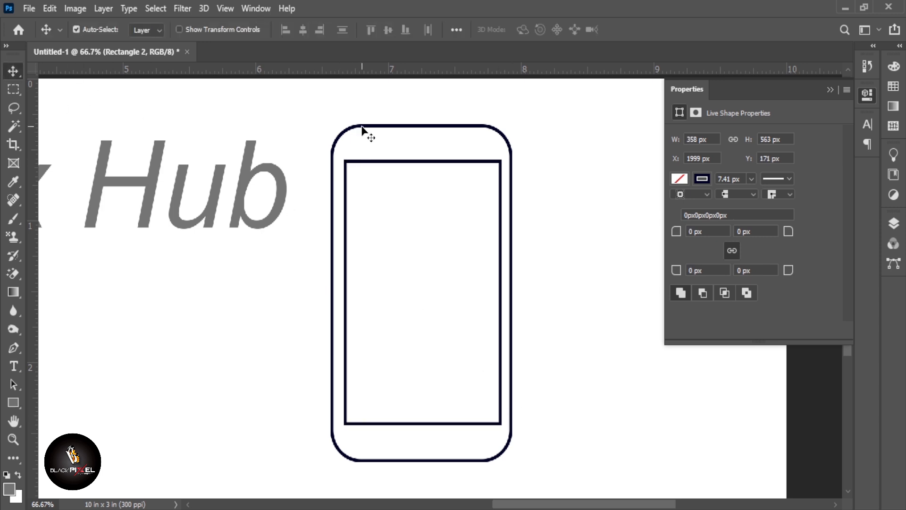
{"action": "left_click", "coordinate": [353, 106]}
{"action": "left_click", "coordinate": [303, 28]}
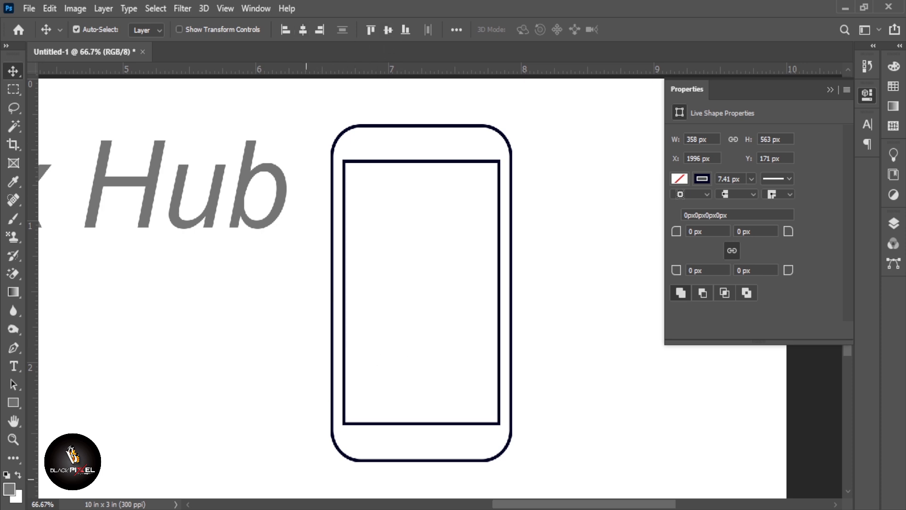
Step: Draw a home button rectangle about 125 by 44 px below the phone's screen and set its corner radii to 22 px
{"action": "left_click", "coordinate": [13, 402]}
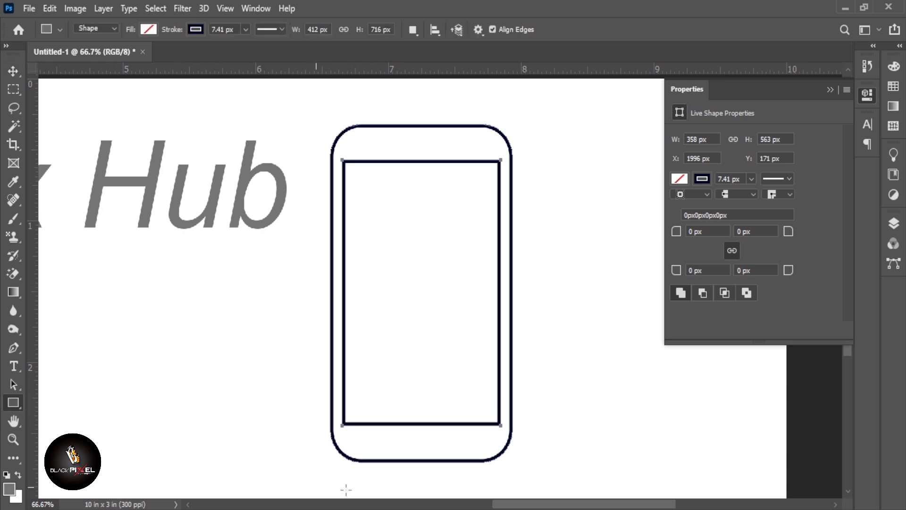
{"action": "key", "text": "ctrl+e"}
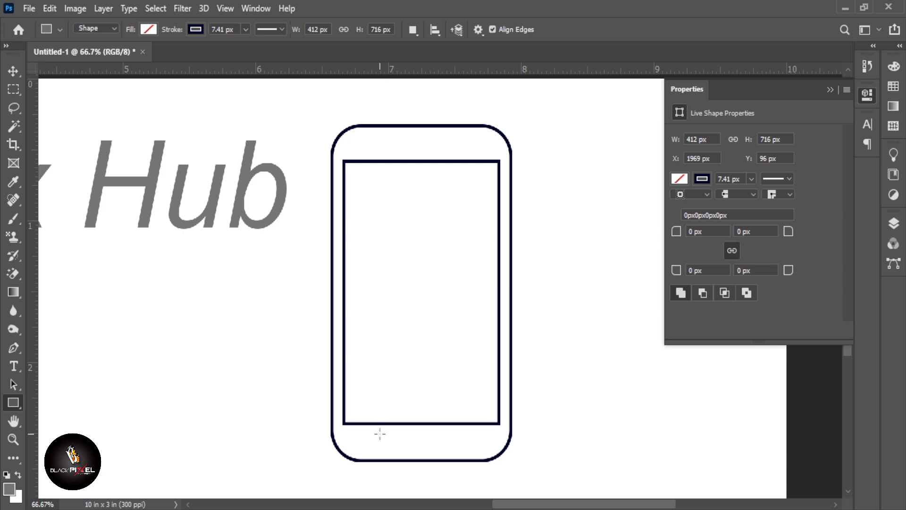
{"action": "left_click_drag", "start_coordinate": [382, 432], "coordinate": [438, 452]}
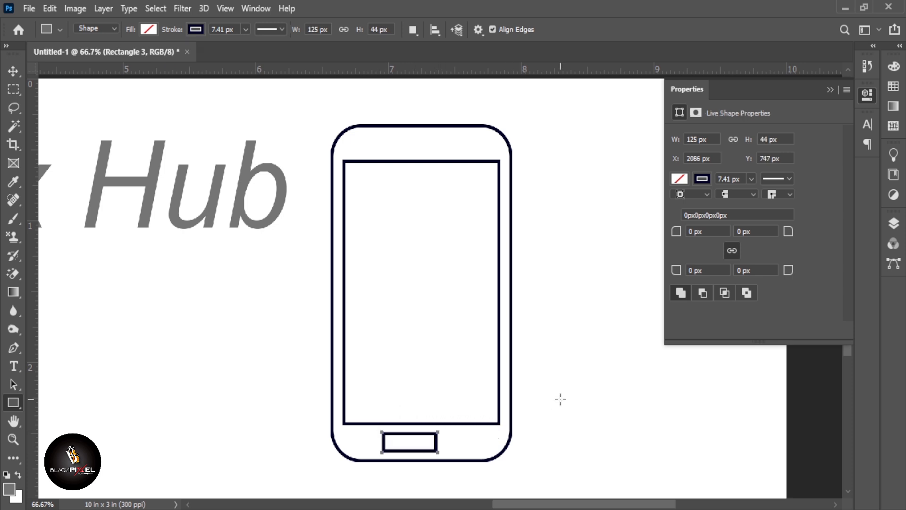
{"action": "left_click", "coordinate": [693, 266]}
{"action": "type", "text": "22"}
{"action": "key", "text": "Return"}
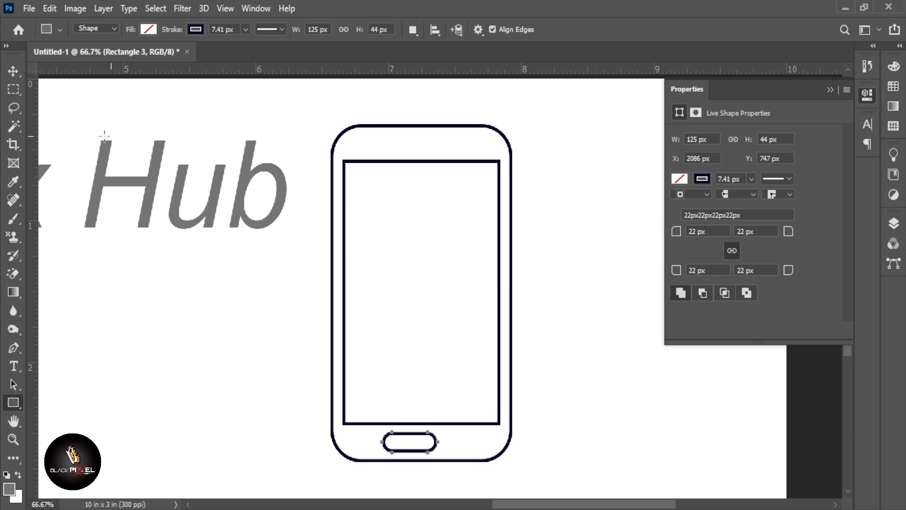
Step: Align the home button's horizontal centre with the phone outline
{"action": "left_click", "coordinate": [14, 71]}
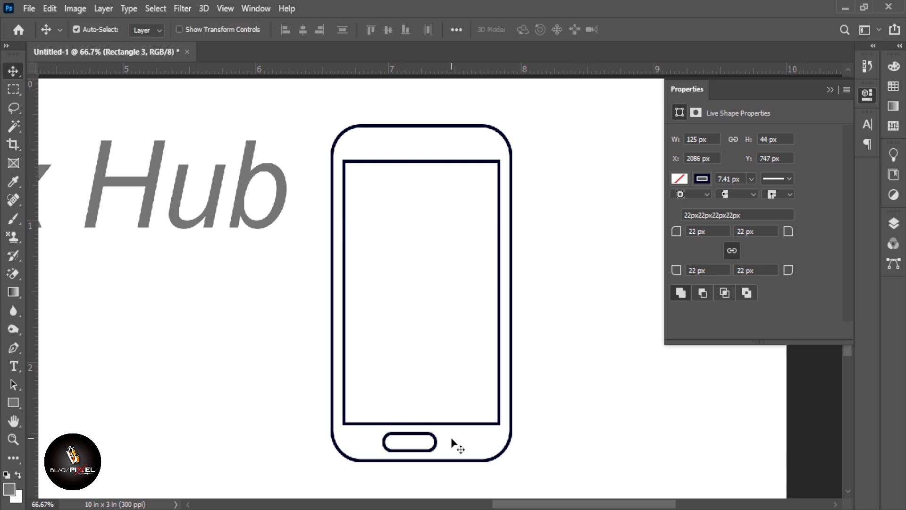
{"action": "left_click", "coordinate": [303, 29]}
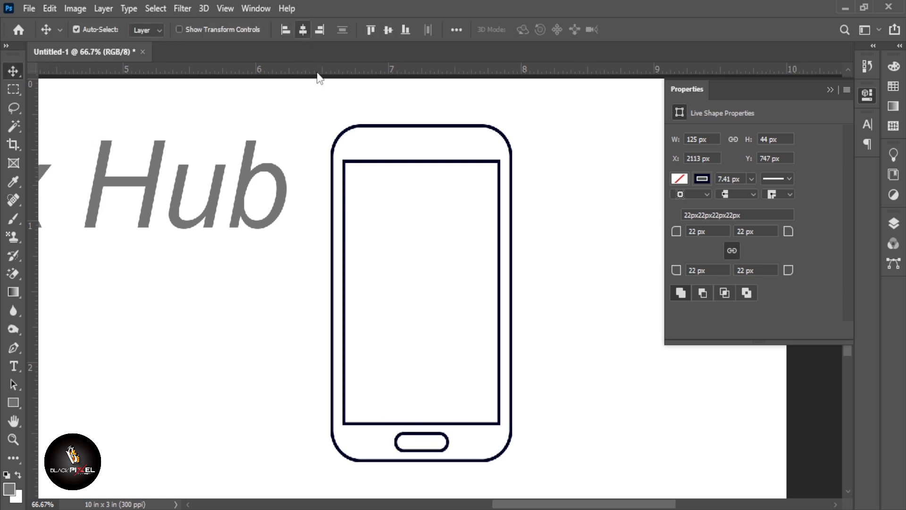
{"action": "left_click", "coordinate": [99, 250]}
Step: Draw a speaker slot about 125 by 13 px above the screen with 6.5 px rounded corners and a black stroke
{"action": "left_click", "coordinate": [13, 402]}
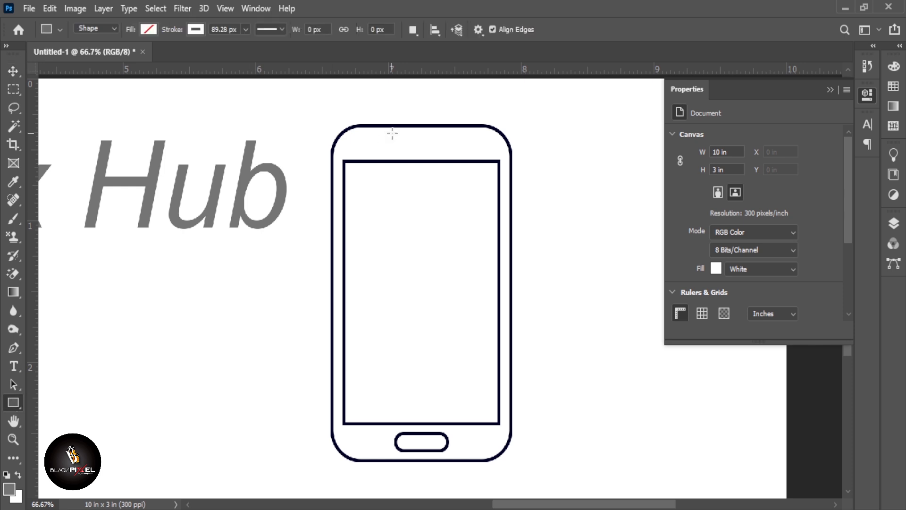
{"action": "left_click_drag", "start_coordinate": [412, 140], "coordinate": [467, 144]}
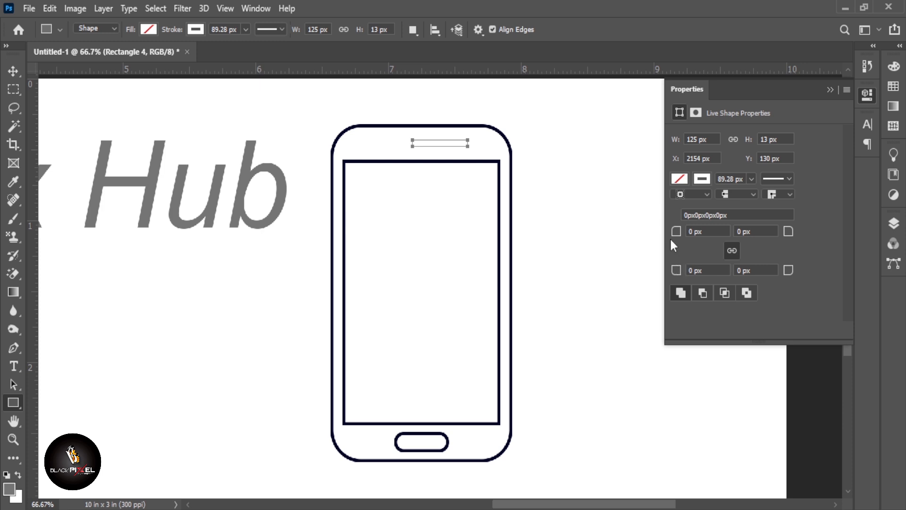
{"action": "left_click_drag", "start_coordinate": [675, 233], "coordinate": [765, 241]}
{"action": "left_click", "coordinate": [196, 30]}
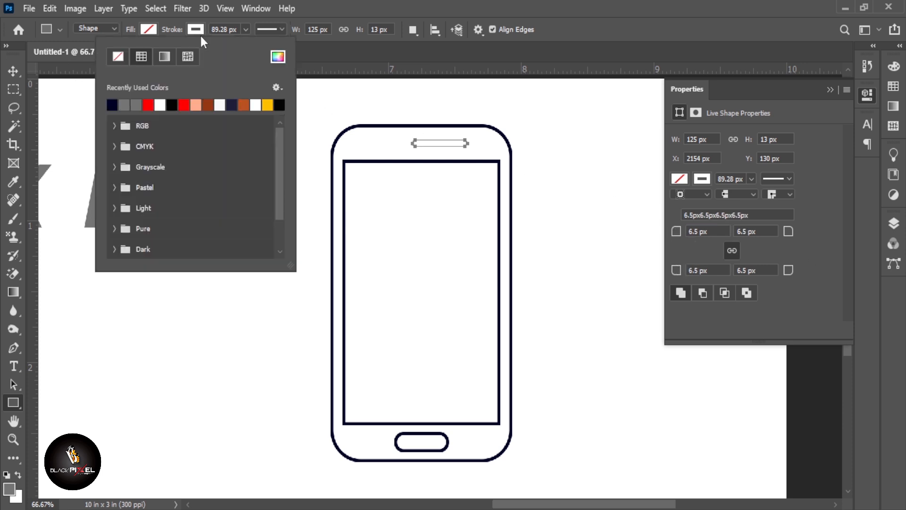
{"action": "left_click", "coordinate": [172, 104]}
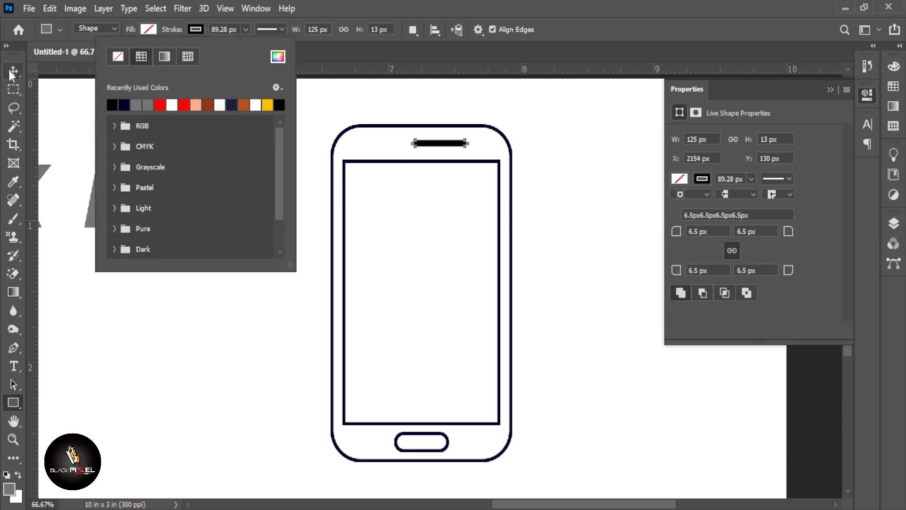
{"action": "key", "text": "Return"}
Step: Move the speaker slot so it is centred horizontally near the upper edge of the phone outline
{"action": "left_click", "coordinate": [13, 72]}
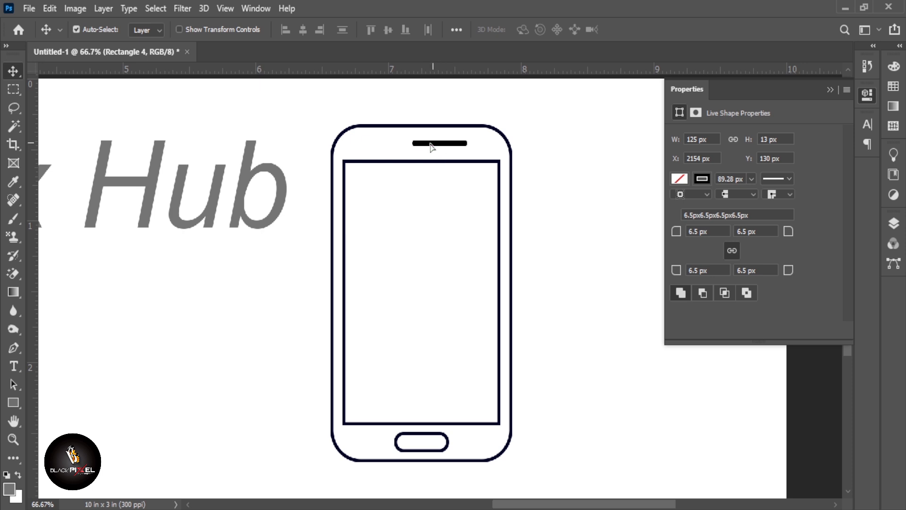
{"action": "left_click_drag", "start_coordinate": [430, 147], "coordinate": [418, 148]}
{"action": "key", "text": "ctrl+space"}
{"action": "left_click", "coordinate": [423, 122], "text": "ctrl"}
{"action": "left_click", "coordinate": [423, 121], "text": "ctrl"}
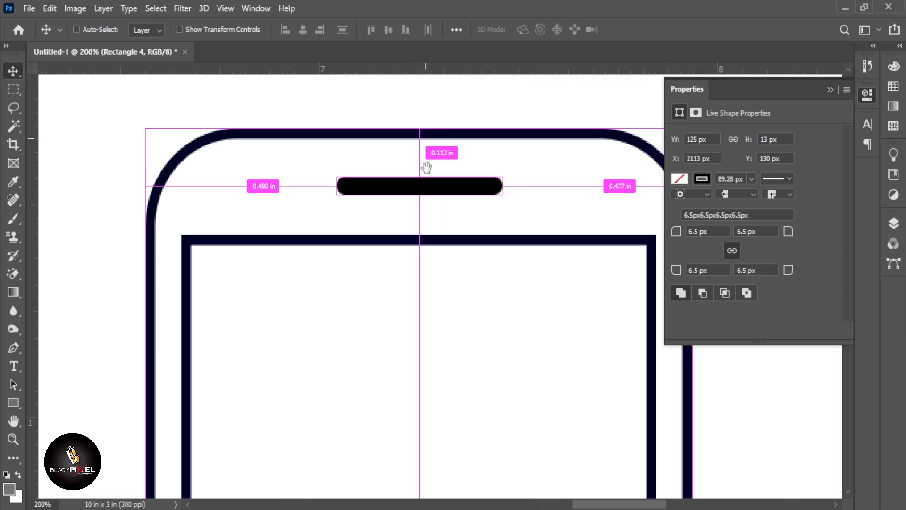
{"action": "right_click", "coordinate": [432, 185]}
{"action": "left_click", "coordinate": [444, 200]}
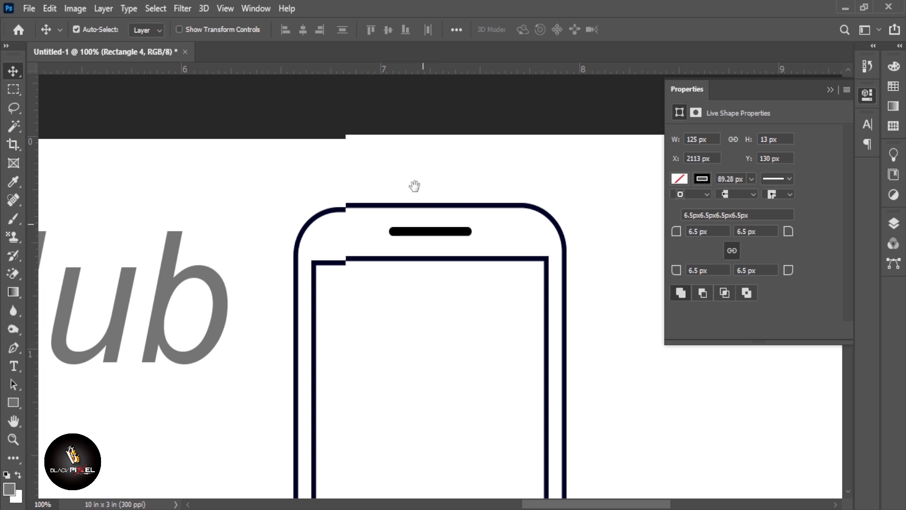
Step: Draw a small black camera circle about 15 by 15 px to the left of the speaker slot
{"action": "left_click", "coordinate": [13, 402]}
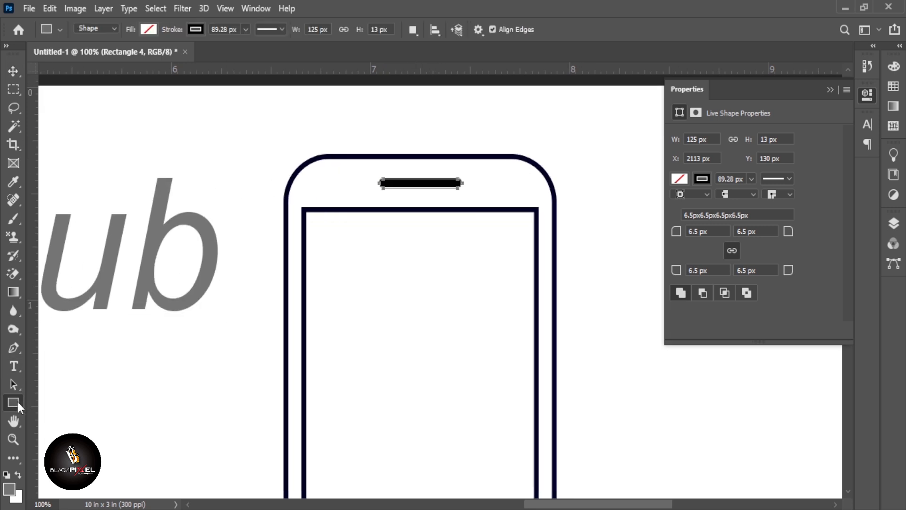
{"action": "right_click", "coordinate": [18, 401]}
{"action": "left_click", "coordinate": [80, 431]}
{"action": "left_click_drag", "start_coordinate": [325, 180], "coordinate": [331, 185]}
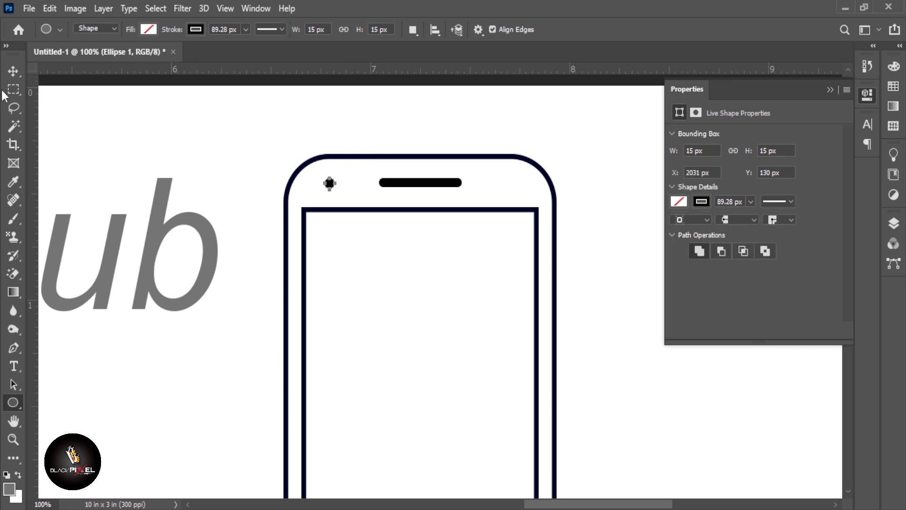
Step: Align the vertical centres of the camera circle and the speaker slot
{"action": "left_click", "coordinate": [13, 71]}
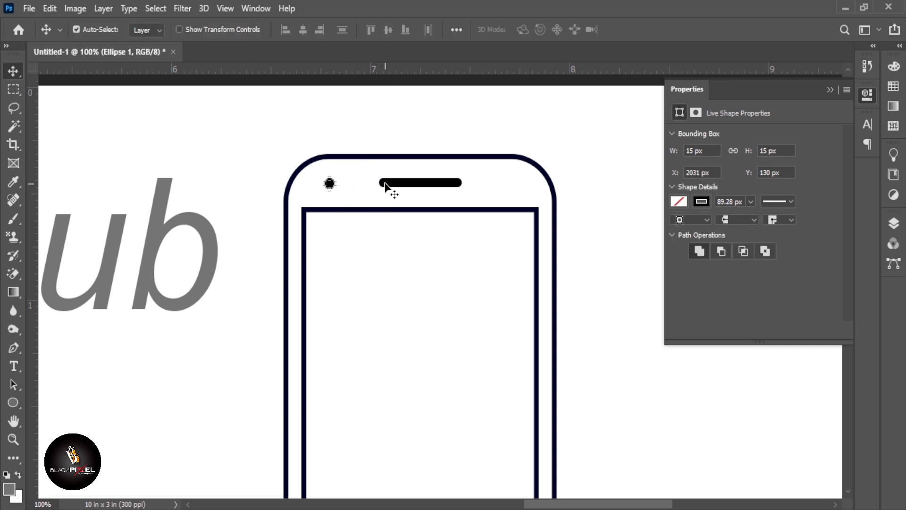
{"action": "left_click", "coordinate": [324, 99]}
{"action": "left_click", "coordinate": [456, 29]}
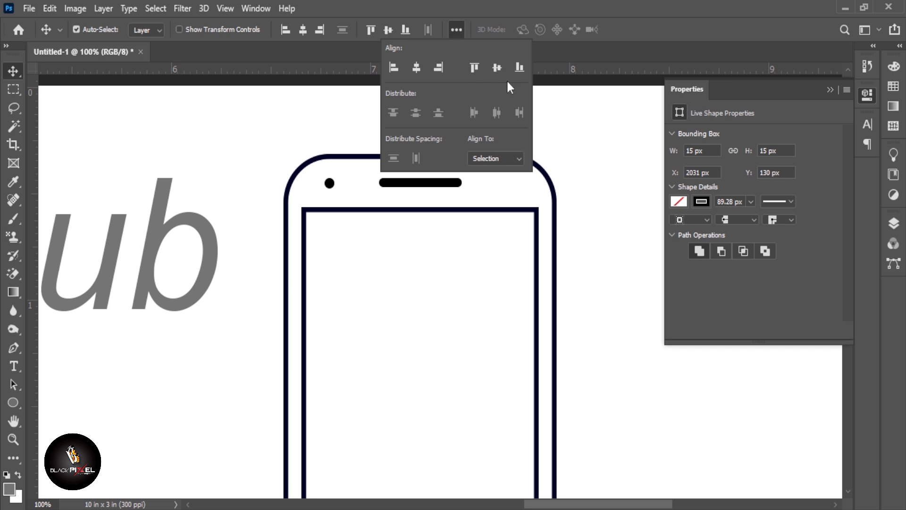
{"action": "left_click", "coordinate": [500, 69]}
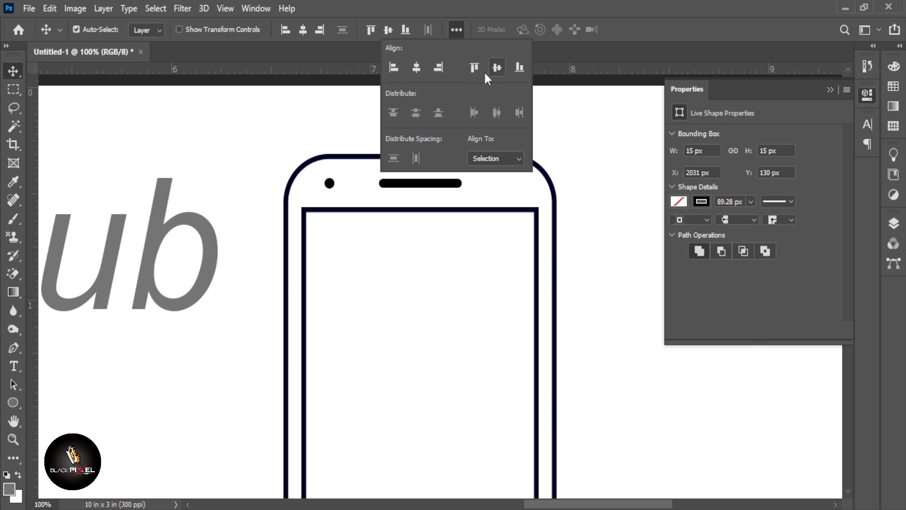
{"action": "left_click", "coordinate": [456, 30]}
{"action": "left_click", "coordinate": [333, 134]}
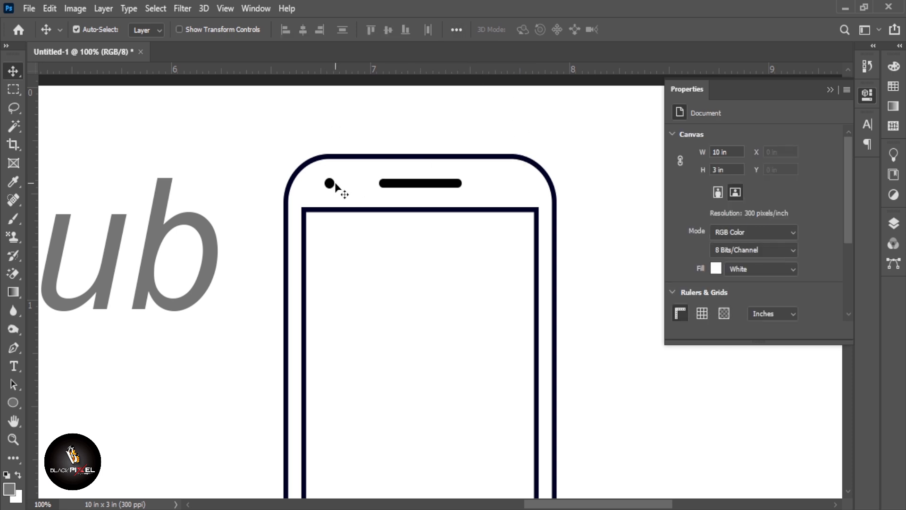
Step: Nudge the camera circle 10 px to the right, towards the speaker slot
{"action": "left_click", "coordinate": [330, 184]}
{"action": "key", "text": "Right"}
{"action": "key", "text": "Right"}
{"action": "key", "text": "Right"}
{"action": "key", "text": "Right"}
{"action": "key", "text": "Right"}
{"action": "key", "text": "Right"}
{"action": "key", "text": "Right"}
{"action": "key", "text": "Right"}
{"action": "key", "text": "Right"}
{"action": "key", "text": "Right"}
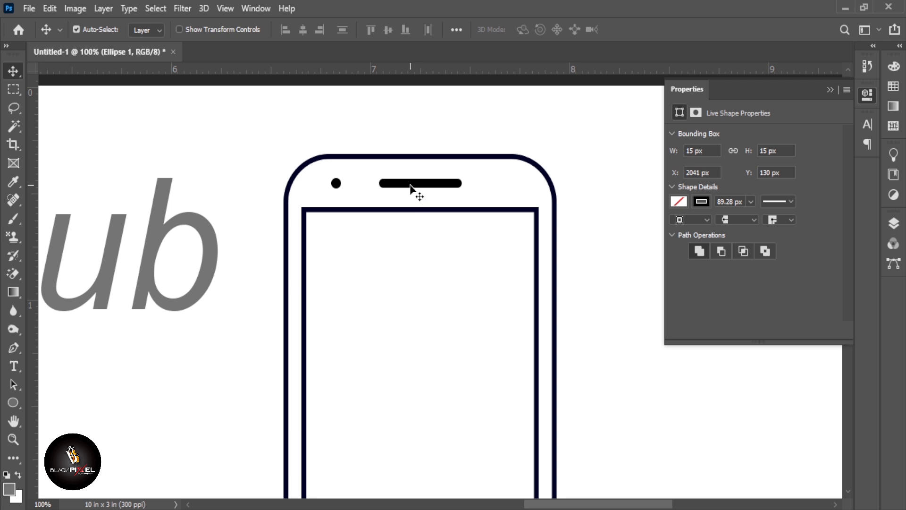
Step: Group the ellipse and the four rectangle layers and name the group "Mobile Icon"
{"action": "key", "text": "ctrl+minus"}
{"action": "key", "text": "ctrl+minus"}
{"action": "key", "text": "ctrl+minus"}
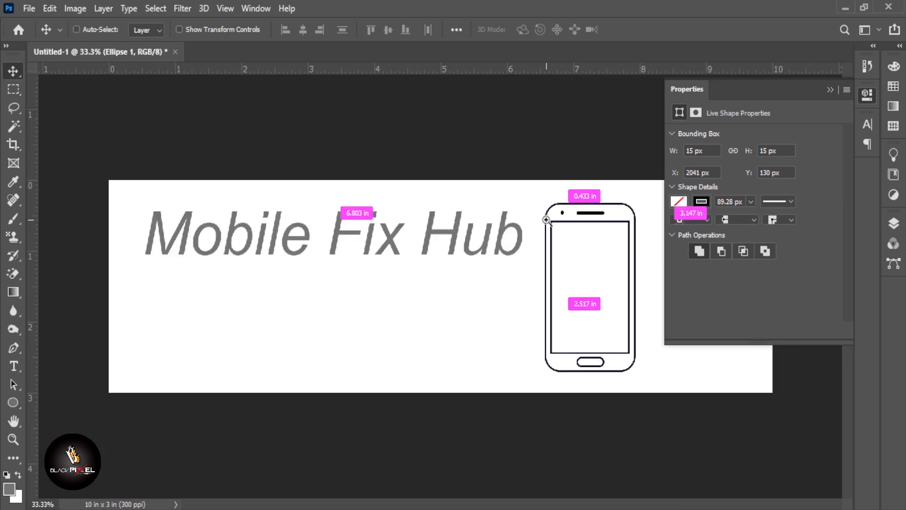
{"action": "left_click", "coordinate": [546, 219], "text": "ctrl"}
{"action": "left_click", "coordinate": [688, 91]}
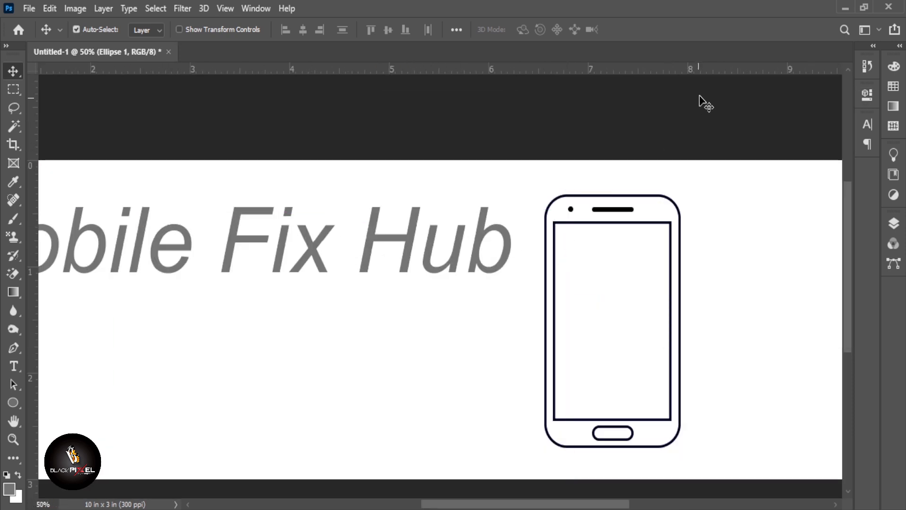
{"action": "left_click", "coordinate": [890, 230]}
{"action": "left_click", "coordinate": [776, 362], "text": "shift"}
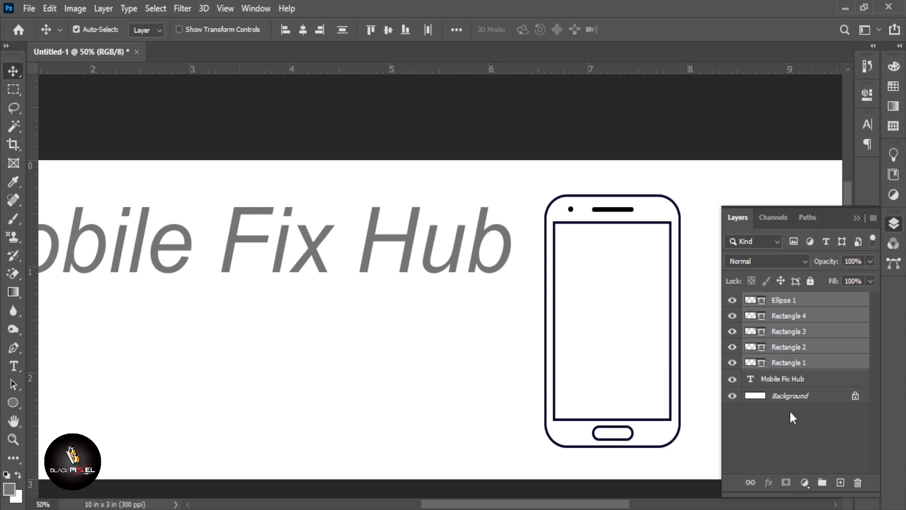
{"action": "left_click", "coordinate": [822, 483]}
{"action": "double_click", "coordinate": [778, 302]}
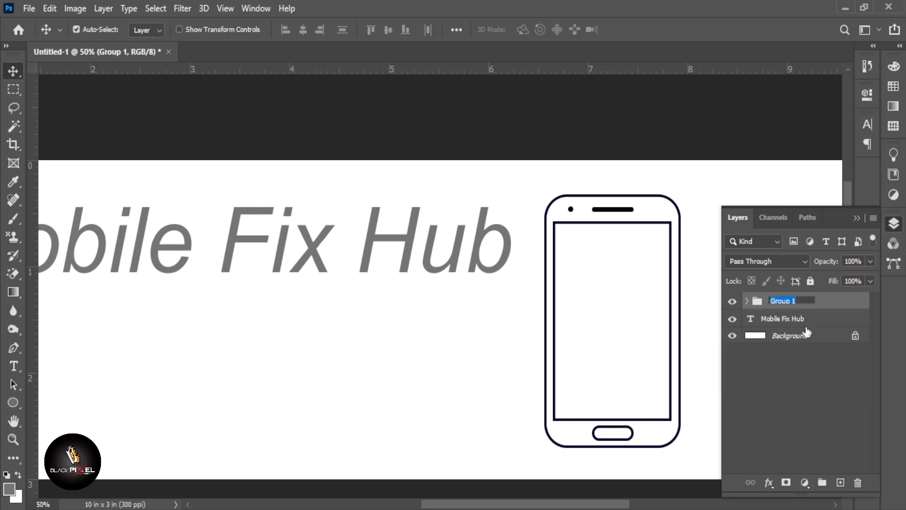
{"action": "type", "text": "Mobile Icon"}
{"action": "key", "text": "Return"}
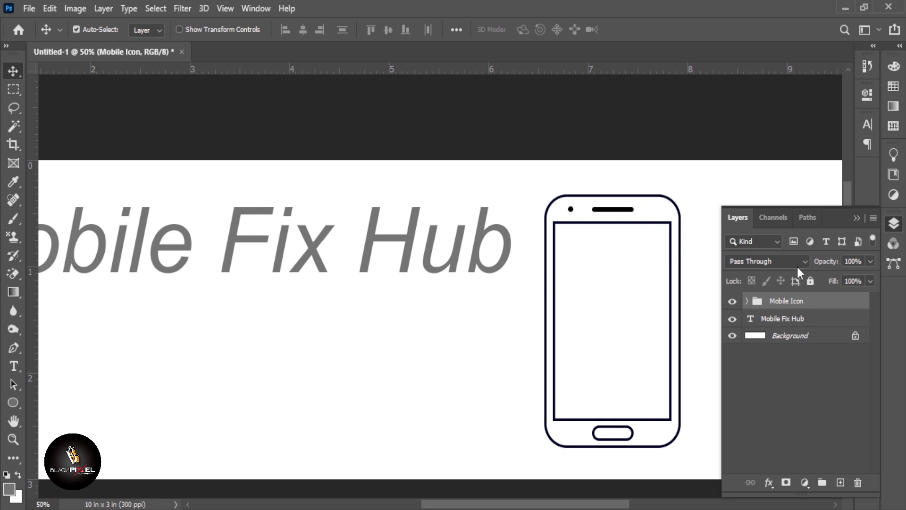
Step: Tilt the Mobile Icon group clockwise and move it further right, close to the canvas's right edge
{"action": "left_click", "coordinate": [702, 229]}
{"action": "key", "text": "ctrl+t"}
{"action": "left_click_drag", "start_coordinate": [613, 290], "coordinate": [739, 295]}
{"action": "left_click_drag", "start_coordinate": [585, 259], "coordinate": [616, 212]}
{"action": "key", "text": "space"}
{"action": "left_click_drag", "start_coordinate": [650, 281], "coordinate": [702, 280]}
{"action": "key", "text": "Return"}
{"action": "key", "text": "ctrl+minus"}
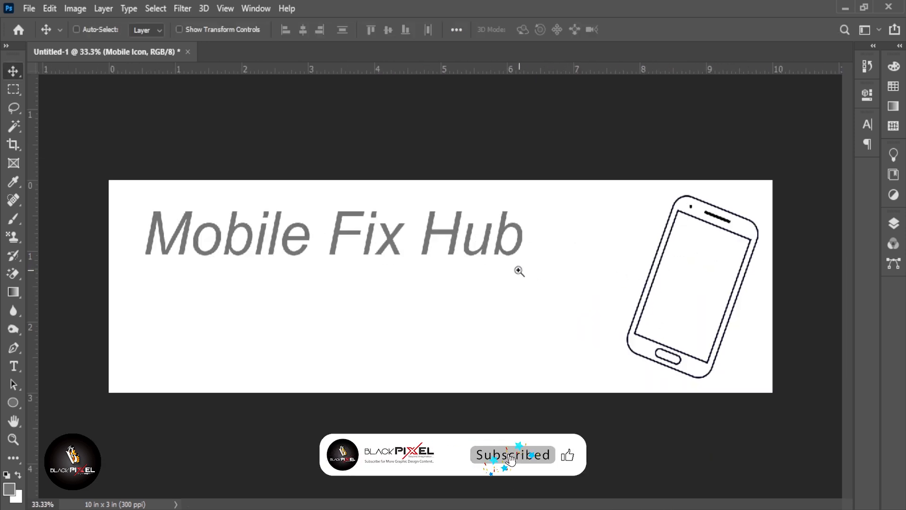
Step: Change the font of the whole "Mobile Fix Hub" heading to Franklin Gothic Heavy Regular
{"action": "key", "text": "t"}
{"action": "left_click", "coordinate": [311, 234]}
{"action": "key", "text": "ctrl+a"}
{"action": "left_click", "coordinate": [168, 32]}
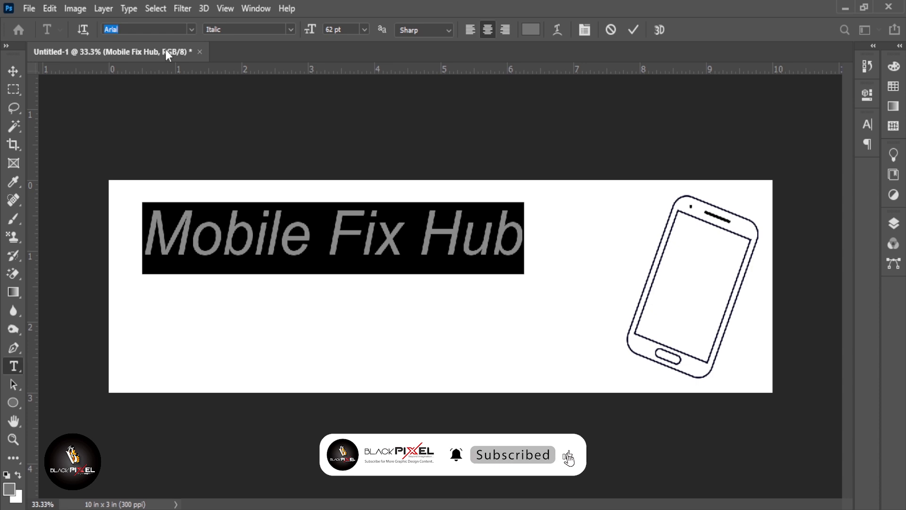
{"action": "type", "text": "b"}
{"action": "key", "text": "BackSpace"}
{"action": "type", "text": "fran"}
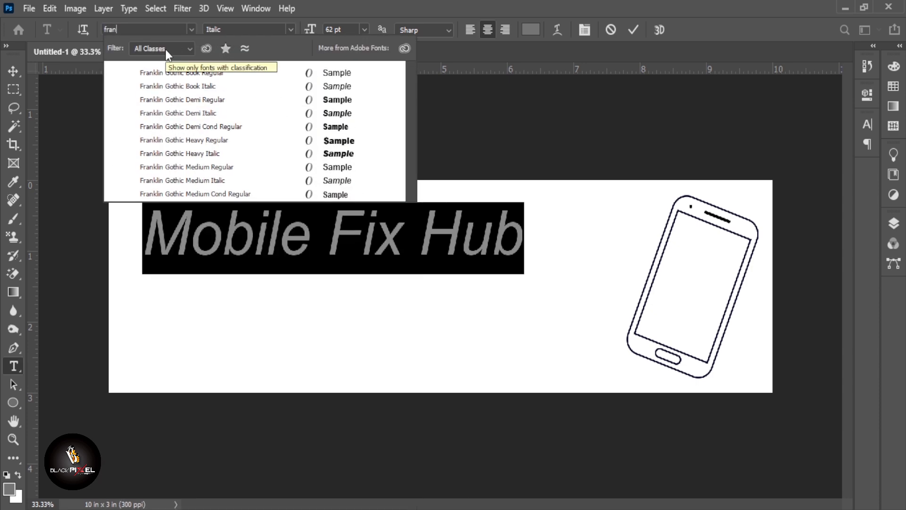
{"action": "left_click", "coordinate": [200, 140]}
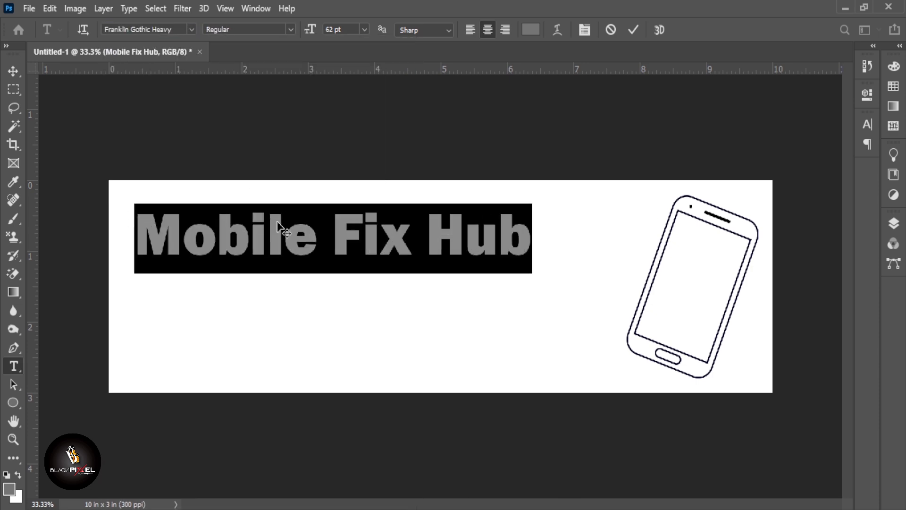
{"action": "left_click", "coordinate": [634, 30]}
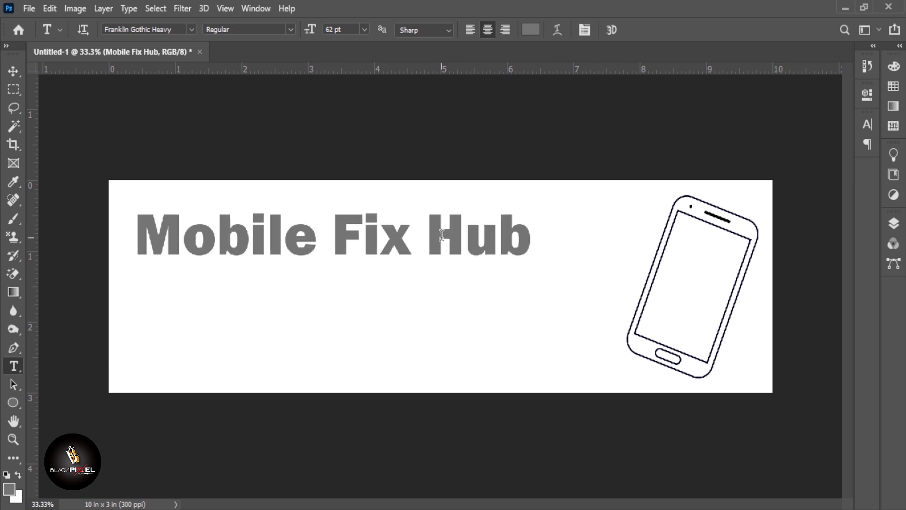
Step: Stretch the heading to about 127% width and 158% height and position it just left of the phone icon
{"action": "key", "text": "v"}
{"action": "key", "text": "ctrl+t"}
{"action": "left_click_drag", "start_coordinate": [299, 237], "coordinate": [291, 231]}
{"action": "left_click_drag", "start_coordinate": [519, 259], "coordinate": [646, 279]}
{"action": "mouse_move", "coordinate": [392, 282]}
{"action": "left_mouse_down"}
{"action": "mouse_move", "coordinate": [387, 307]}
{"action": "mouse_move", "coordinate": [388, 300]}
{"action": "left_mouse_up"}
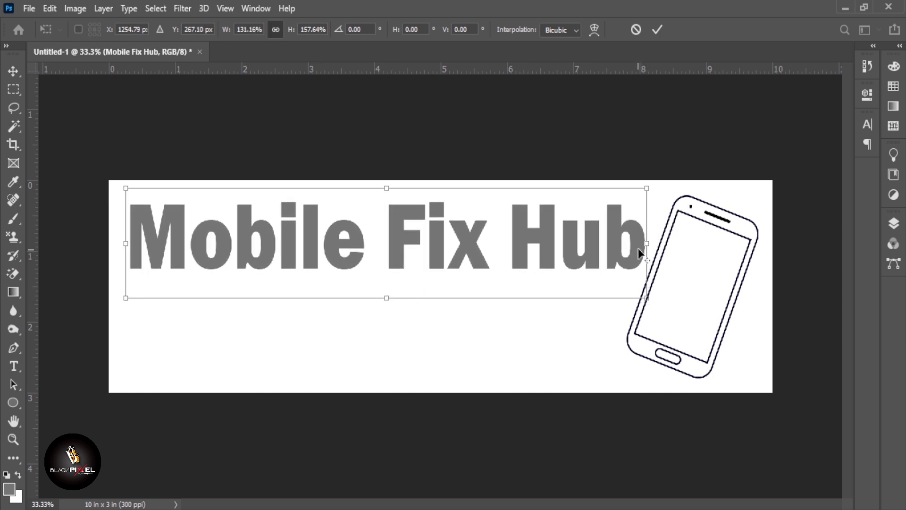
{"action": "left_click_drag", "start_coordinate": [646, 244], "coordinate": [636, 245]}
{"action": "left_click_drag", "start_coordinate": [587, 253], "coordinate": [627, 244]}
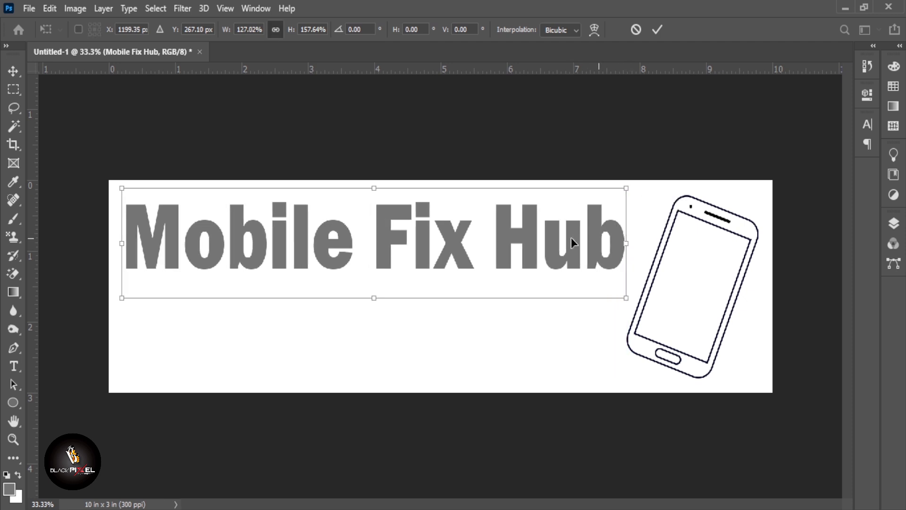
{"action": "key", "text": "Return"}
Step: Add a 32 pt text line below the heading reading "Mobile Repair Mobile Accessories", with four spaces between the two phrases
{"action": "key", "text": "t"}
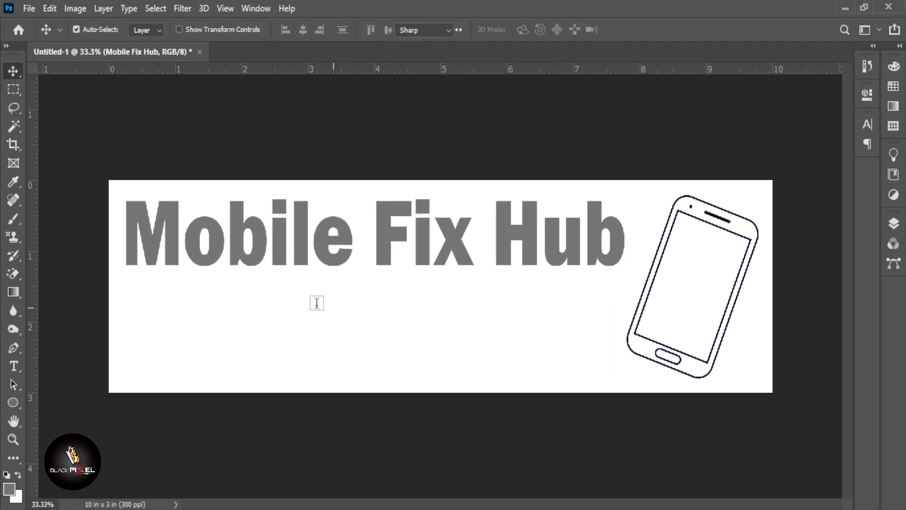
{"action": "left_click", "coordinate": [305, 312]}
{"action": "left_click_drag", "start_coordinate": [310, 30], "coordinate": [292, 48]}
{"action": "left_click_drag", "start_coordinate": [291, 181], "coordinate": [373, 177]}
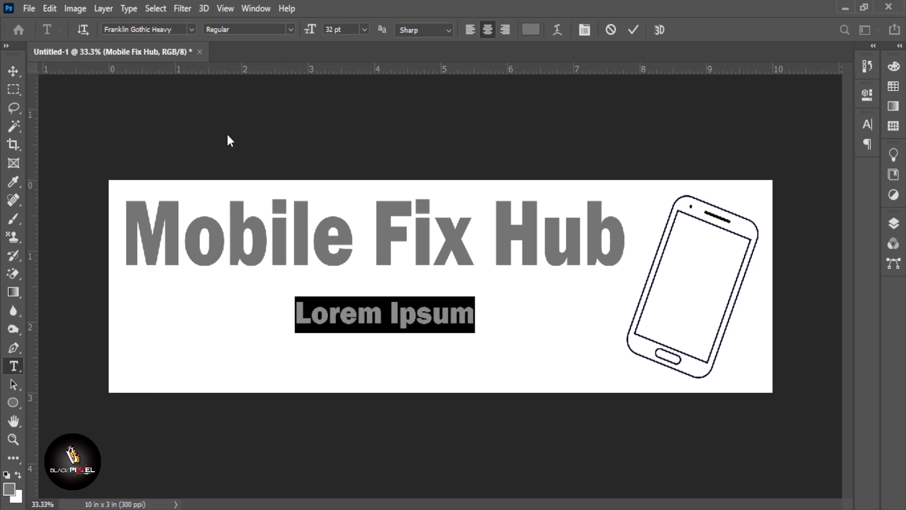
{"action": "type", "text": "Mobile "}
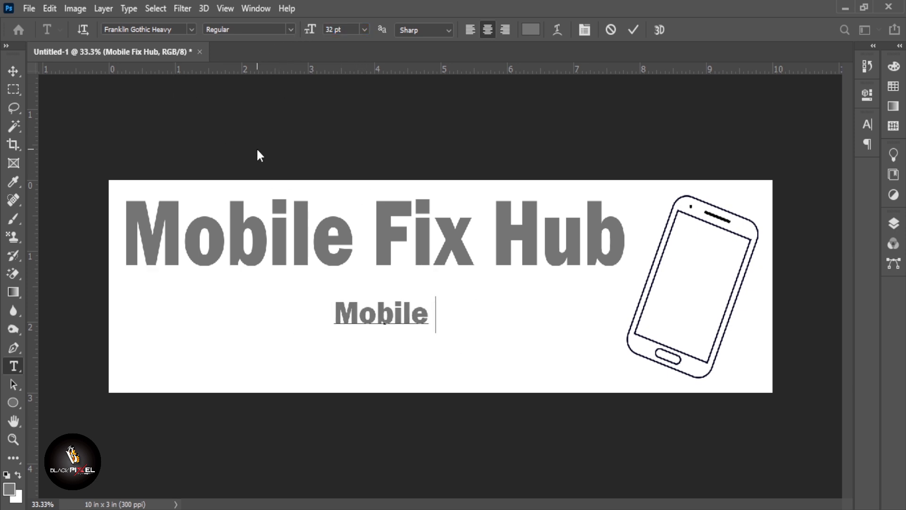
{"action": "type", "text": "Re"}
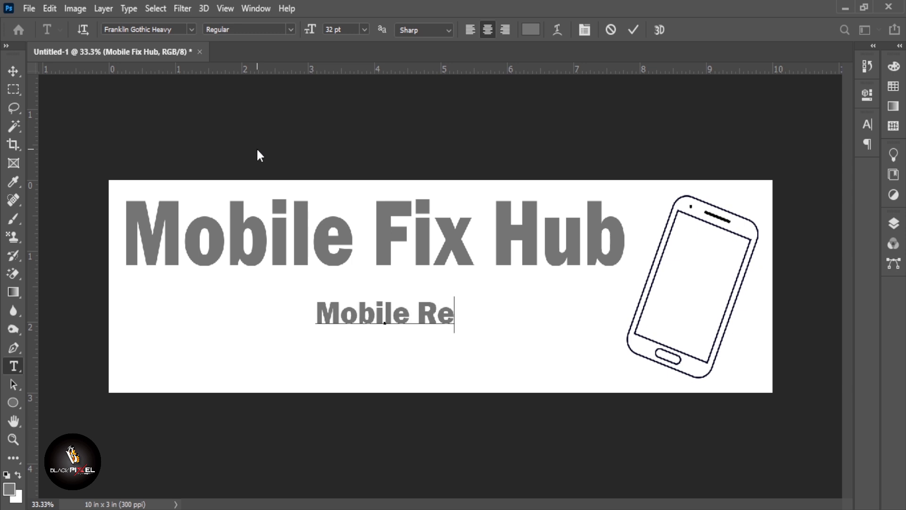
{"action": "type", "text": "pair"}
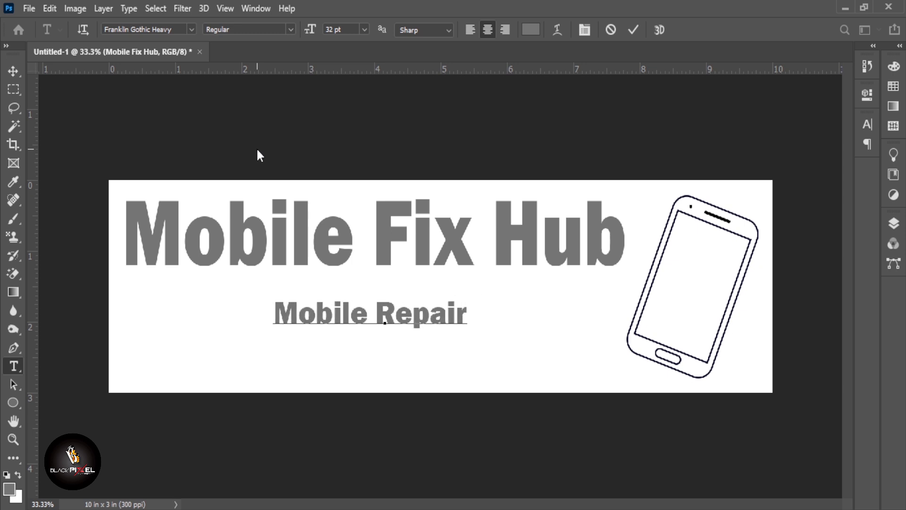
{"action": "type", "text": "    Mobile "}
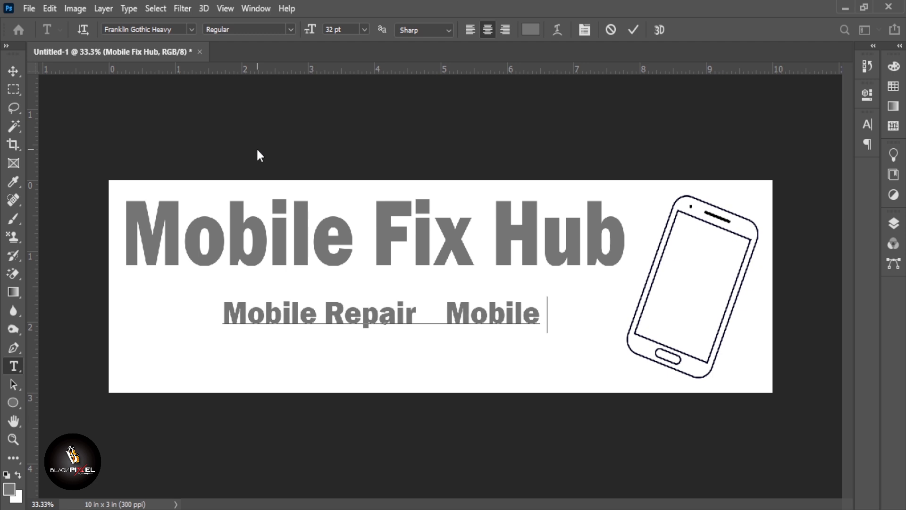
{"action": "type", "text": "Acces"}
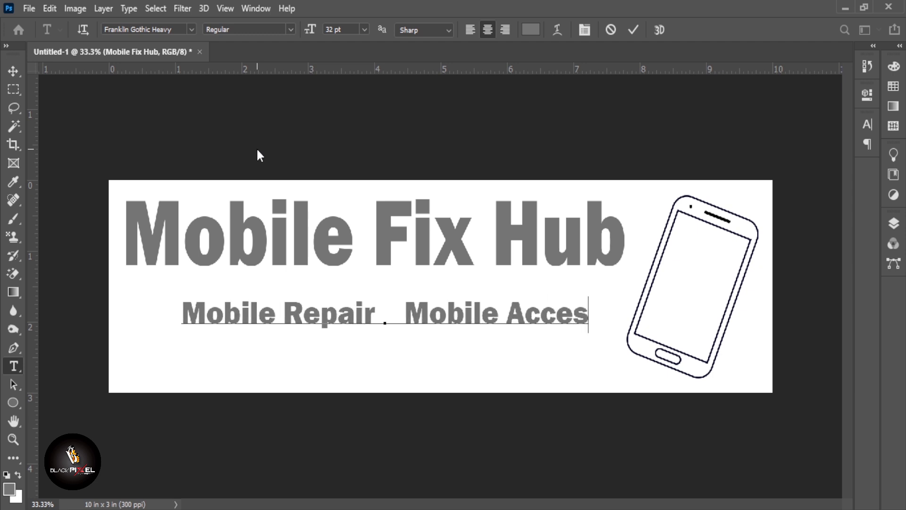
{"action": "type", "text": "sories"}
Step: Change the font of the whole tagline to Franklin Gothic Medium Regular
{"action": "key", "text": "ctrl+a"}
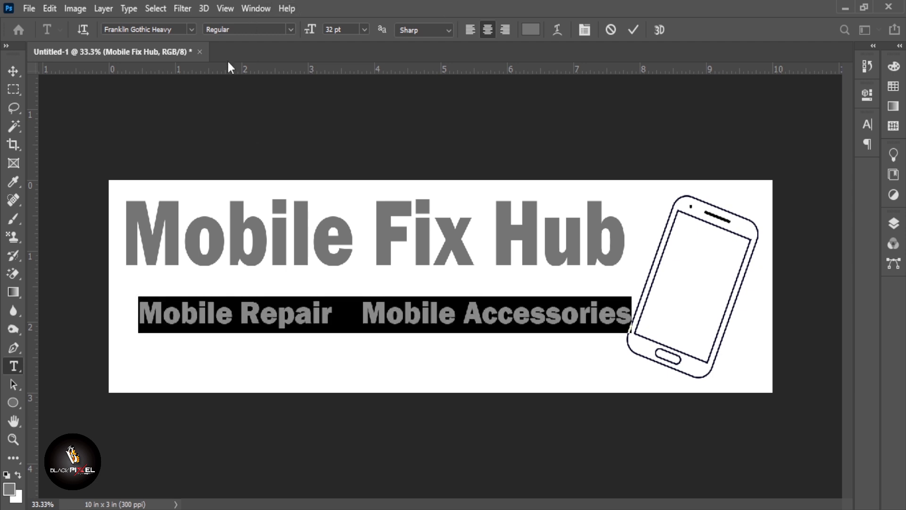
{"action": "left_click", "coordinate": [192, 29]}
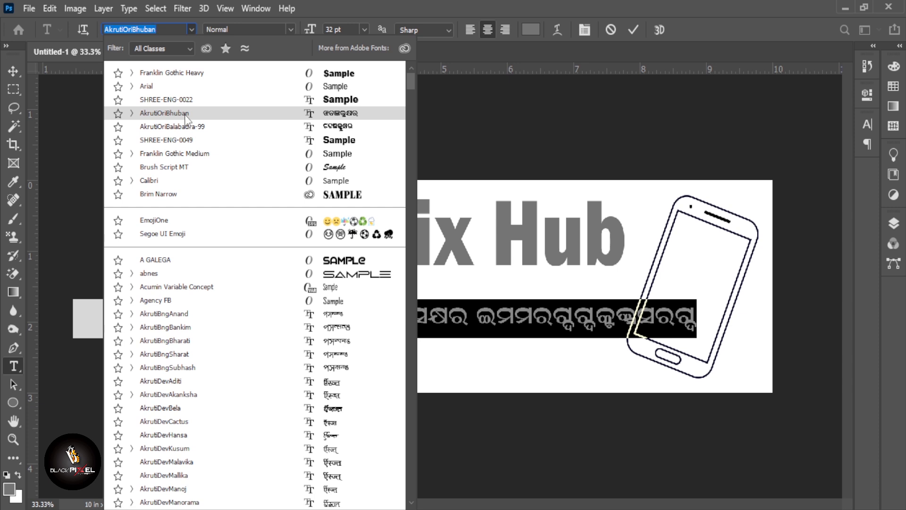
{"action": "left_click", "coordinate": [181, 154]}
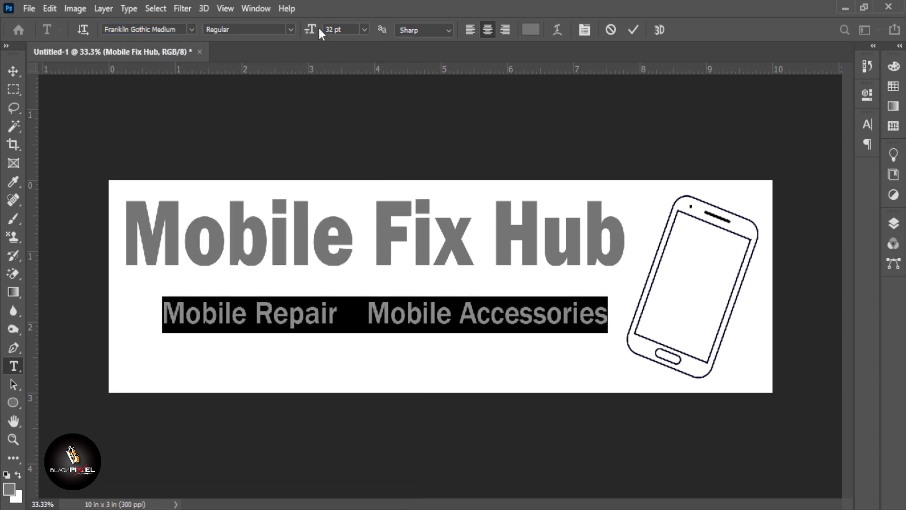
Step: Set the tagline's size to 26 pt and move it up to sit close beneath the heading
{"action": "left_click_drag", "start_coordinate": [319, 33], "coordinate": [314, 35]}
{"action": "left_click_drag", "start_coordinate": [360, 252], "coordinate": [359, 232]}
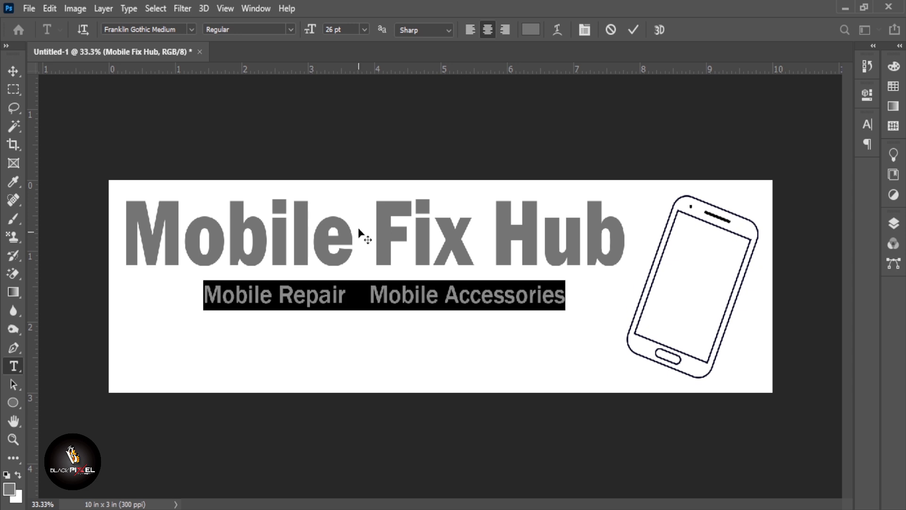
{"action": "left_click", "coordinate": [634, 30]}
{"action": "key", "text": "v"}
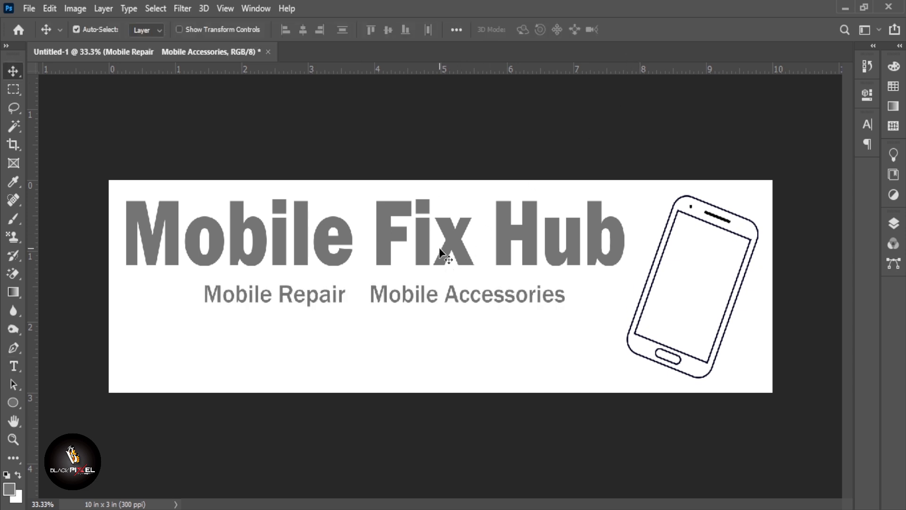
Step: Activate the Ellipse shape tool
{"action": "left_click", "coordinate": [20, 401]}
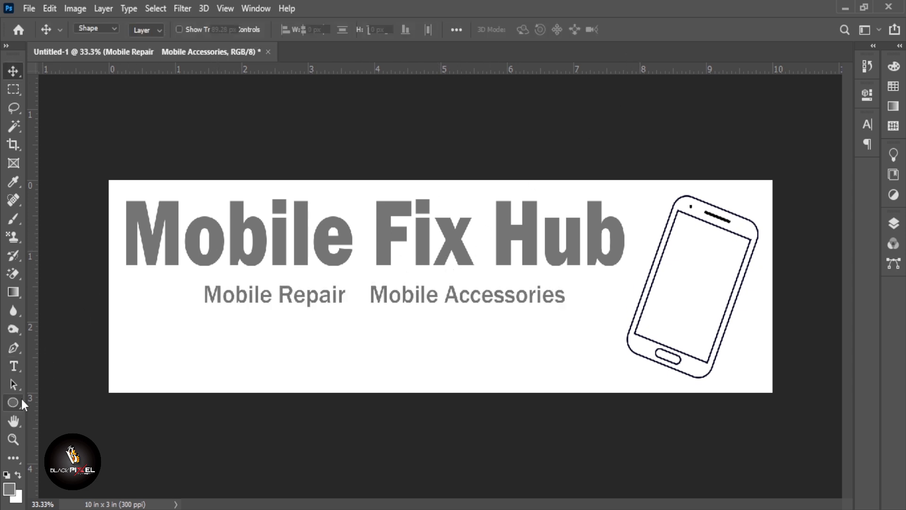